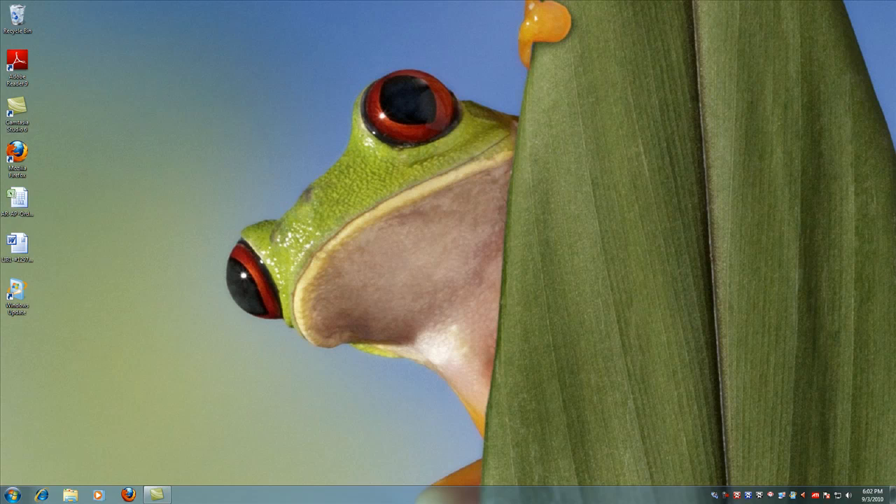
Open Windows Explorer, view the contents of the TyphoonDrive (T:) drive, and close the window.
{"action": "left_click", "coordinate": [71, 497]}
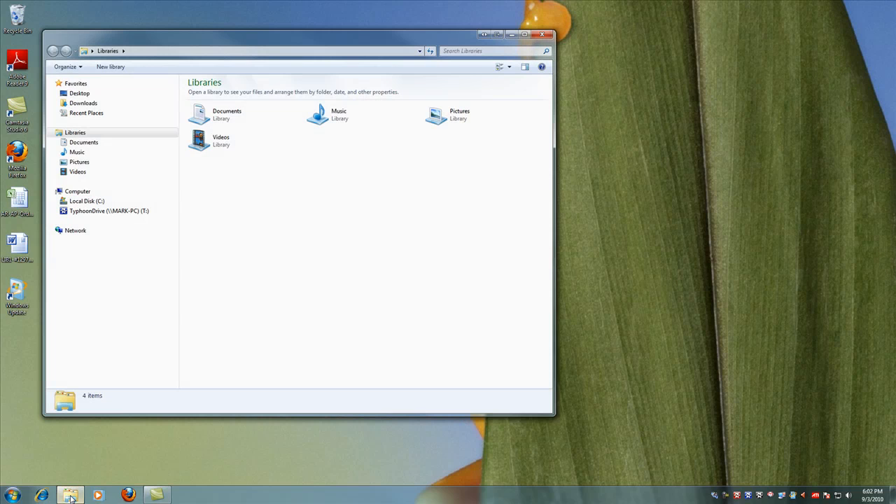
{"action": "left_click_drag", "start_coordinate": [278, 39], "coordinate": [286, 41]}
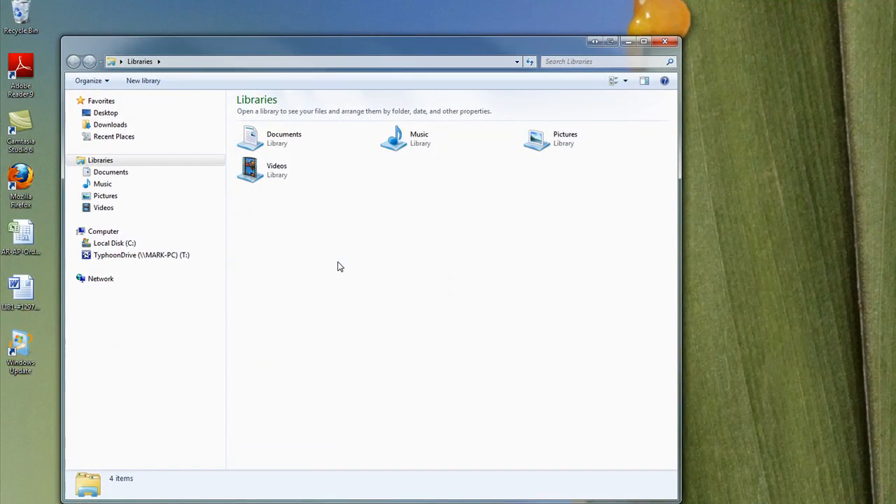
{"action": "left_click", "coordinate": [110, 256]}
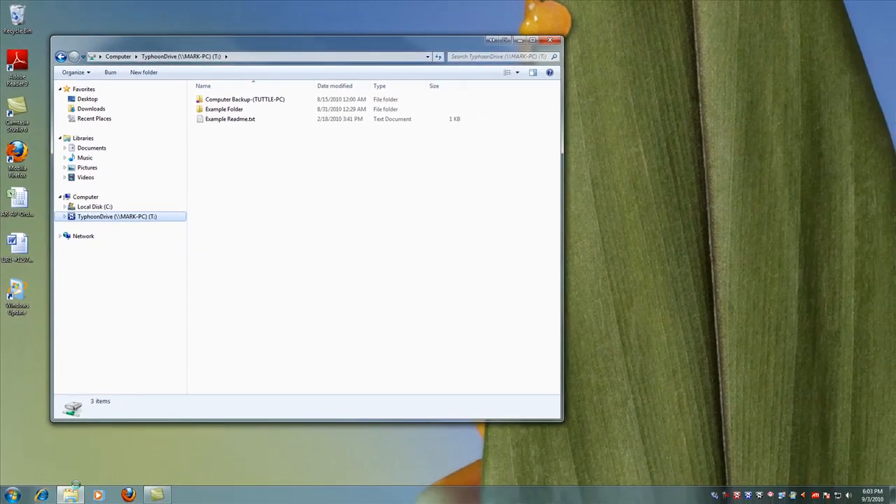
{"action": "left_click", "coordinate": [552, 40]}
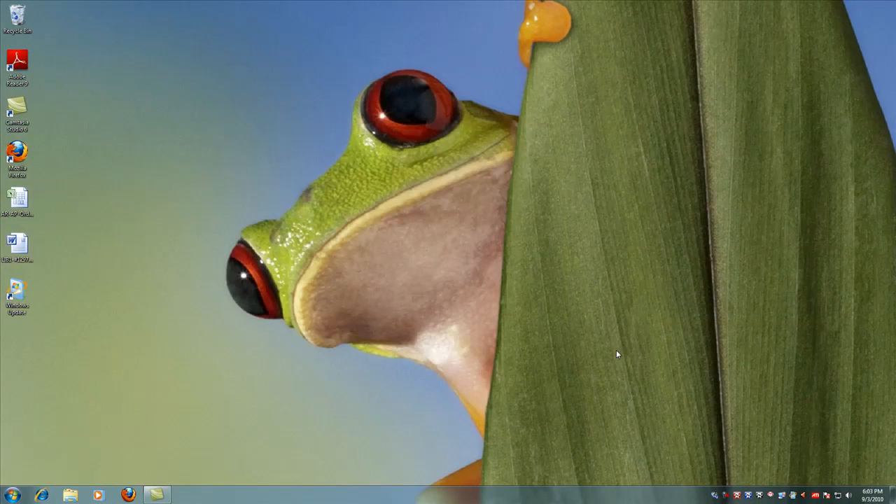
Open the TyphoonDrive control window and open its T: drive in Explorer from there.
{"action": "double_click", "coordinate": [748, 496]}
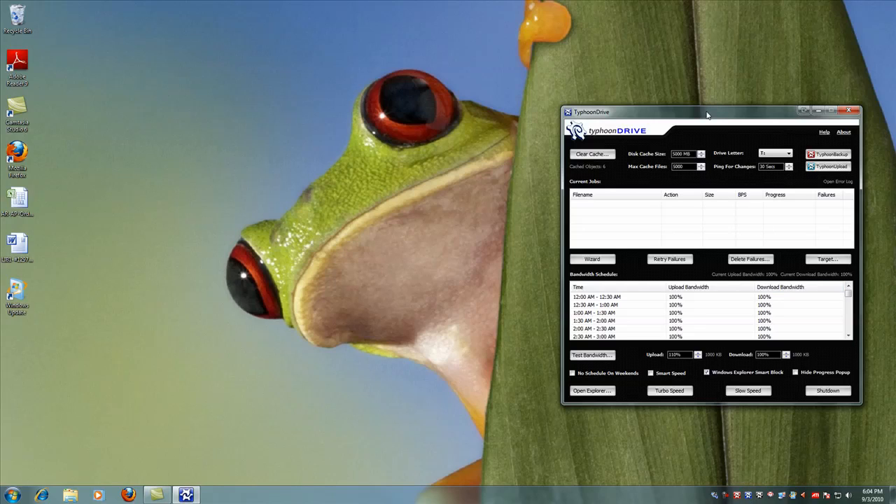
{"action": "left_click", "coordinate": [592, 393]}
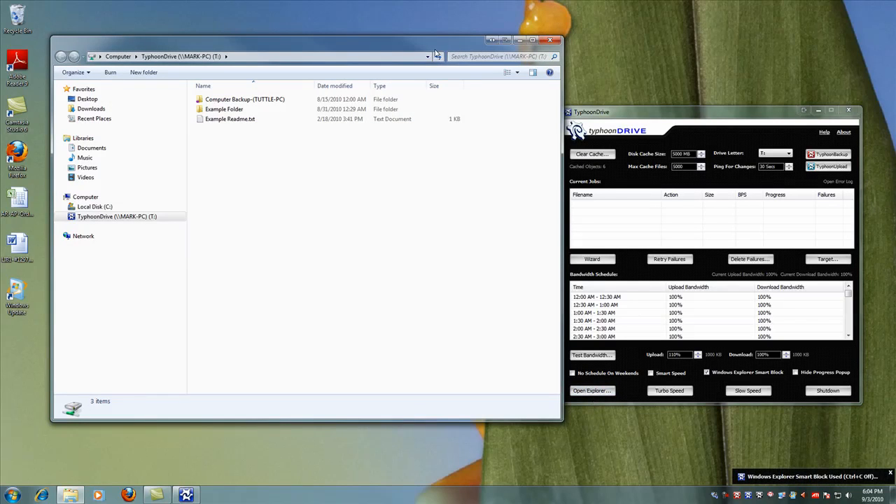
{"action": "left_click_drag", "start_coordinate": [436, 54], "coordinate": [428, 57]}
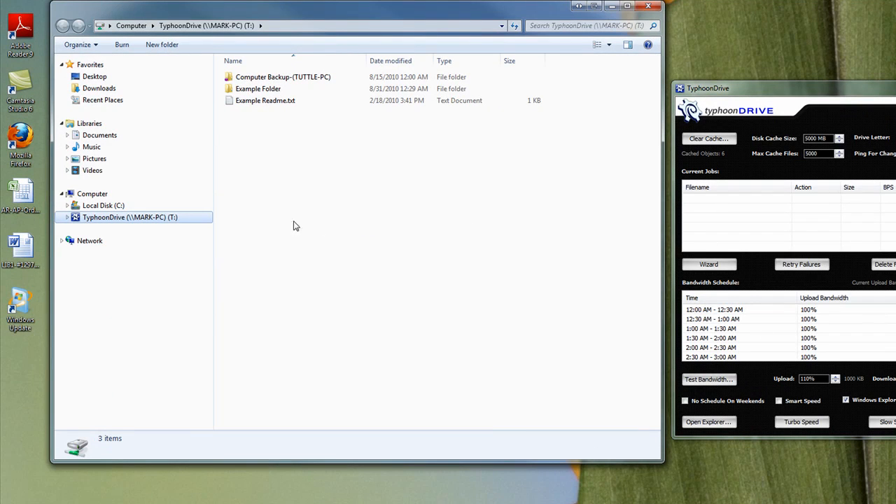
Create a new folder named Test in the root of the TyphoonDrive (T:) drive.
{"action": "right_click", "coordinate": [106, 222]}
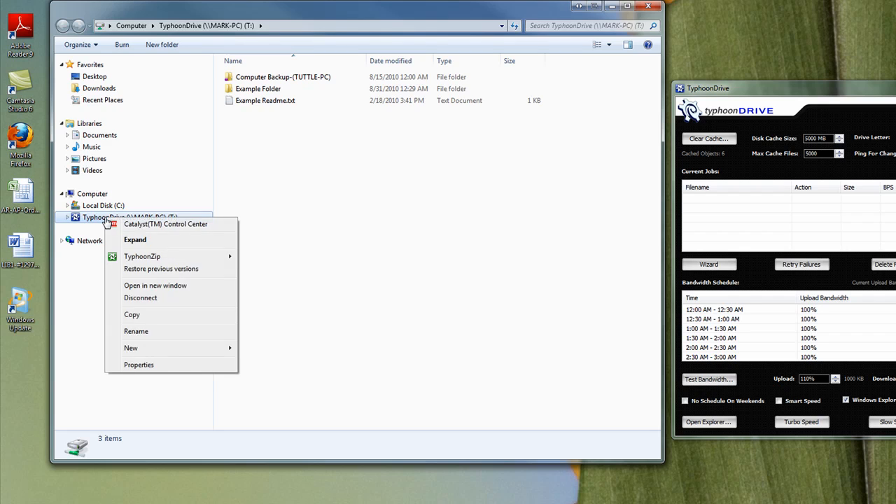
{"action": "mouse_move", "coordinate": [166, 350]}
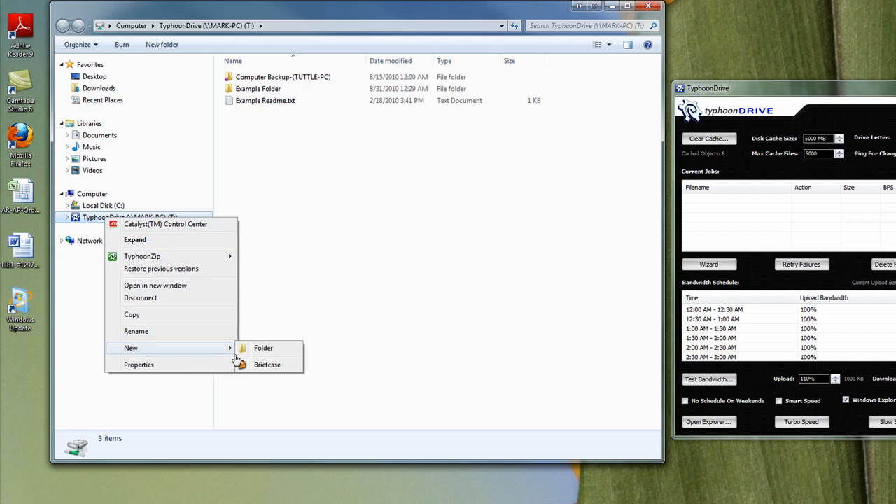
{"action": "left_click", "coordinate": [263, 349]}
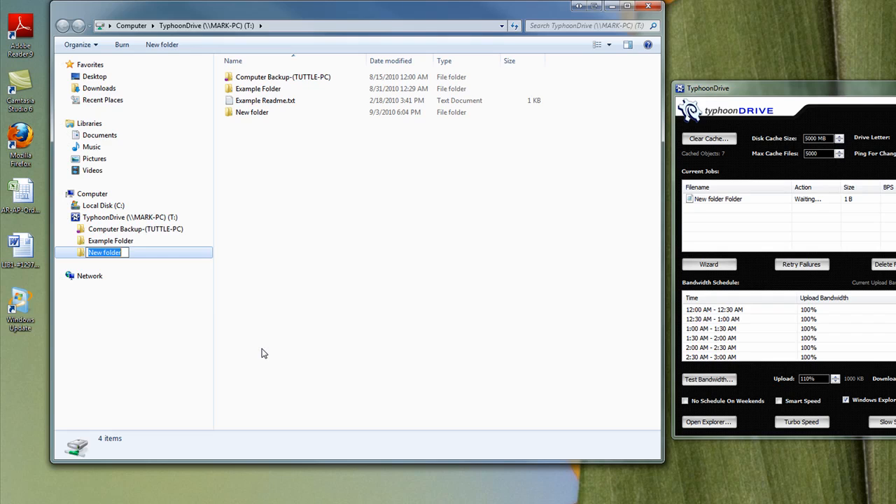
{"action": "type", "text": "Test"}
{"action": "key", "text": "Return"}
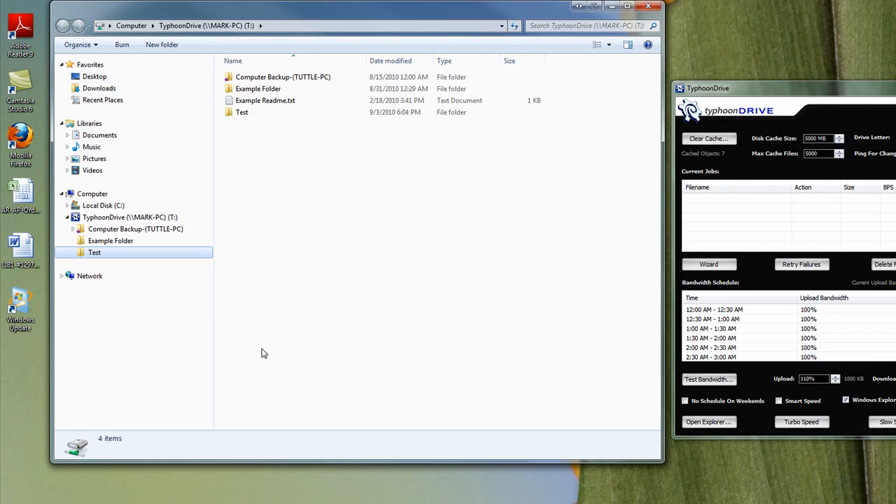
Create a subfolder named SubDir inside the Test folder.
{"action": "right_click", "coordinate": [97, 254]}
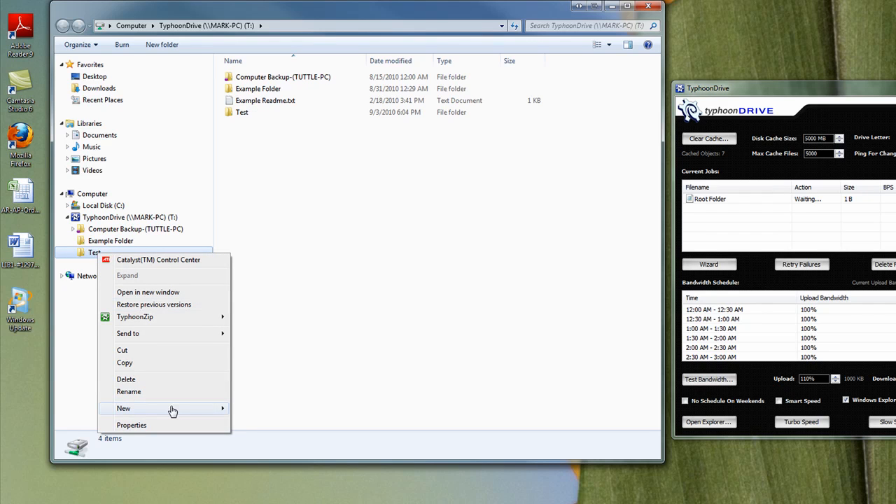
{"action": "mouse_move", "coordinate": [173, 411]}
{"action": "left_click", "coordinate": [259, 410]}
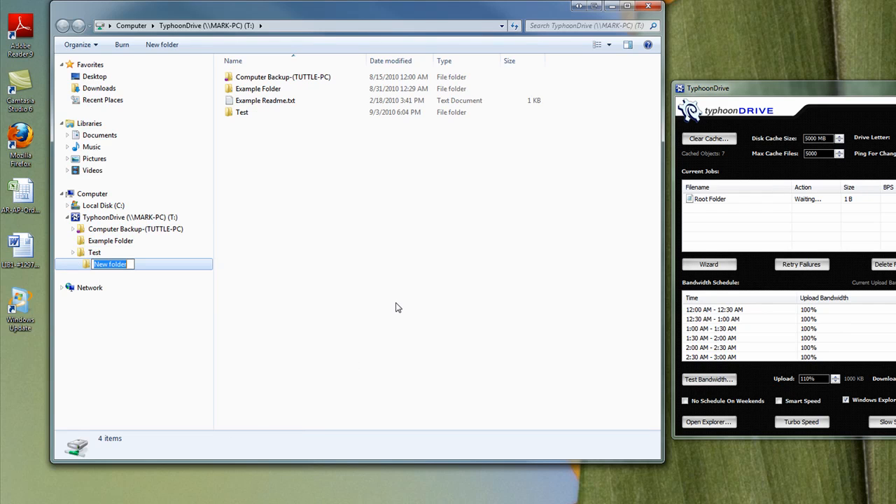
{"action": "type", "text": "Sub"}
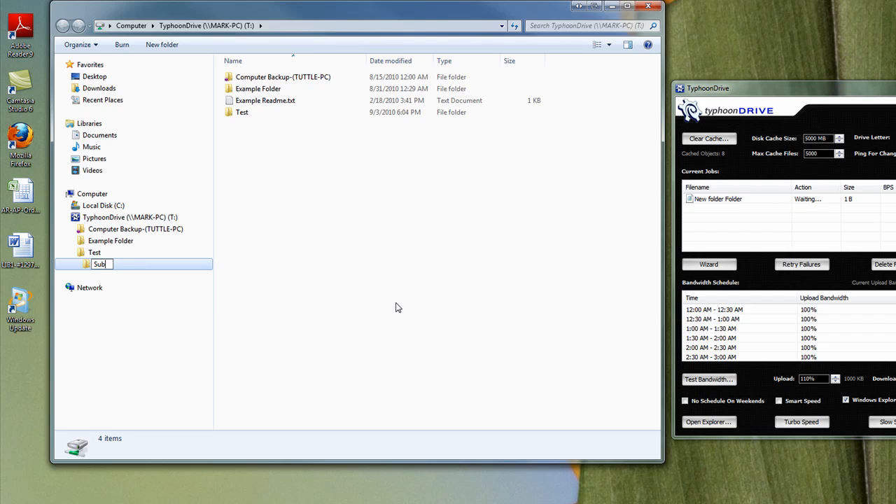
{"action": "type", "text": "Dir"}
{"action": "key", "text": "Return"}
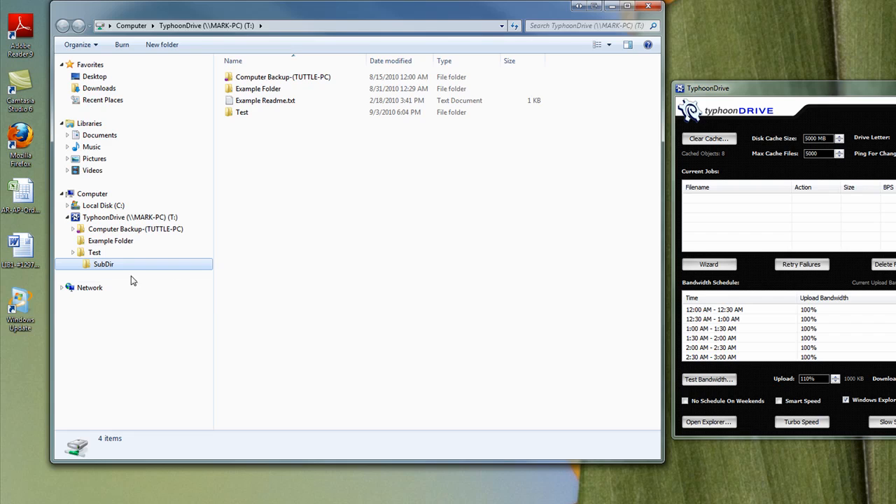
Copy the Energy Economics Word document and AR-AP-Orders-Tracking.xlsx from the desktop into the SubDir folder inside Test.
{"action": "left_click", "coordinate": [94, 253]}
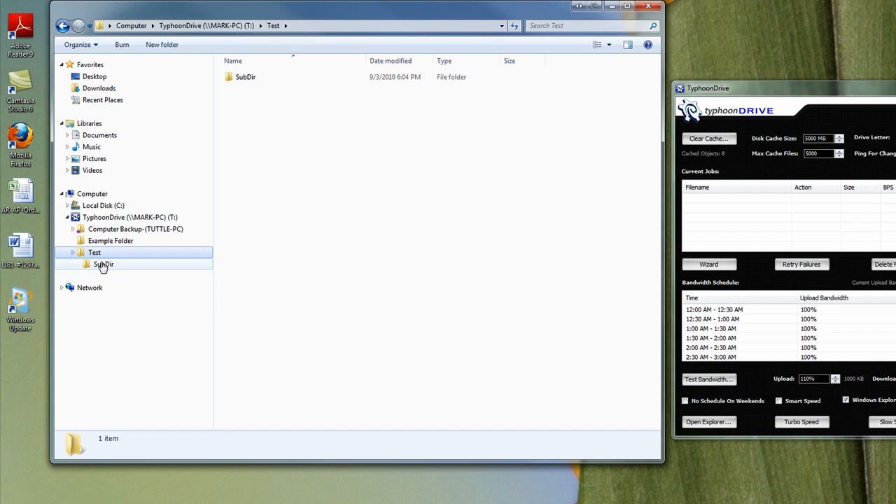
{"action": "left_click", "coordinate": [103, 266]}
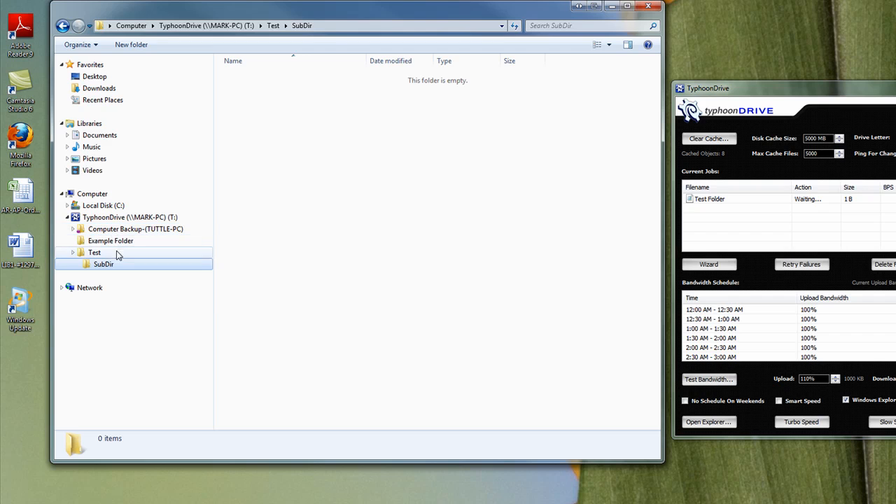
{"action": "left_click", "coordinate": [21, 254]}
{"action": "left_click_drag", "start_coordinate": [21, 254], "coordinate": [104, 268]}
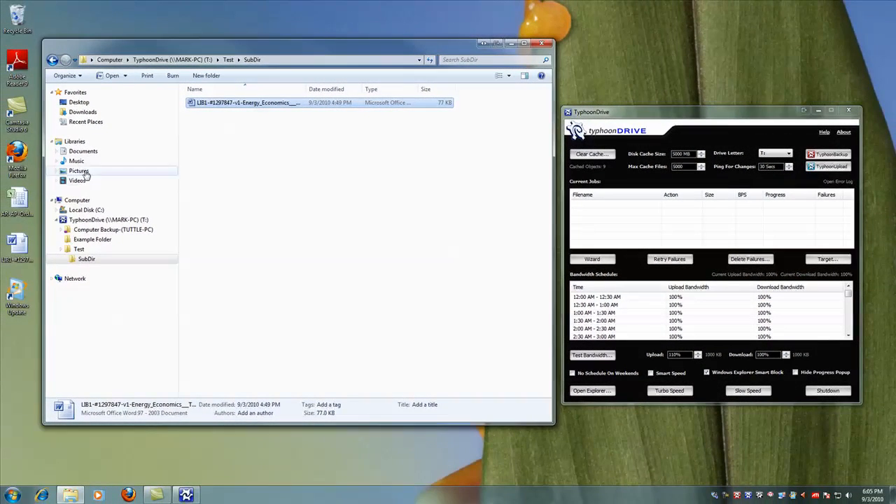
{"action": "left_click_drag", "start_coordinate": [20, 199], "coordinate": [89, 260]}
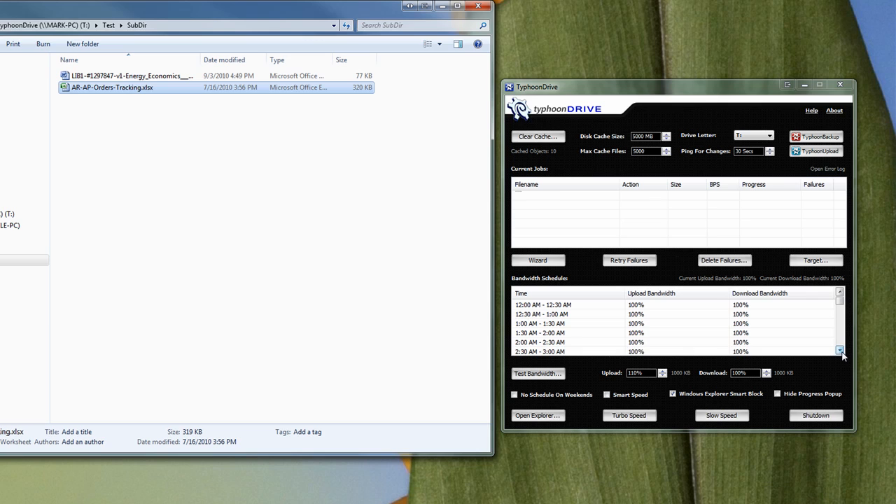
Select the time slots from 8:00 AM to 6:00 PM in TyphoonDrive's bandwidth schedule.
{"action": "left_click", "coordinate": [840, 351]}
{"action": "left_click", "coordinate": [840, 350]}
{"action": "left_click", "coordinate": [840, 351]}
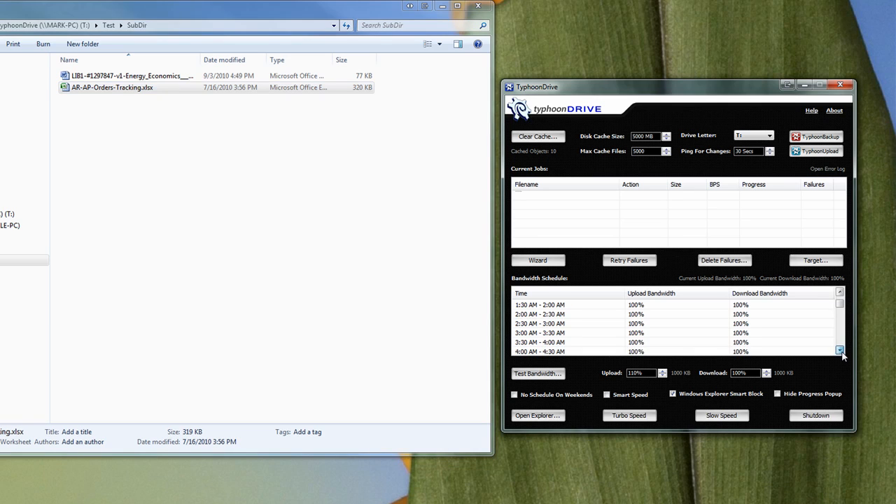
{"action": "left_click", "coordinate": [840, 351]}
{"action": "left_click", "coordinate": [840, 350]}
{"action": "left_click", "coordinate": [840, 350]}
{"action": "left_click", "coordinate": [840, 351]}
{"action": "left_click", "coordinate": [839, 351]}
{"action": "left_click", "coordinate": [840, 350]}
{"action": "left_click", "coordinate": [840, 350]}
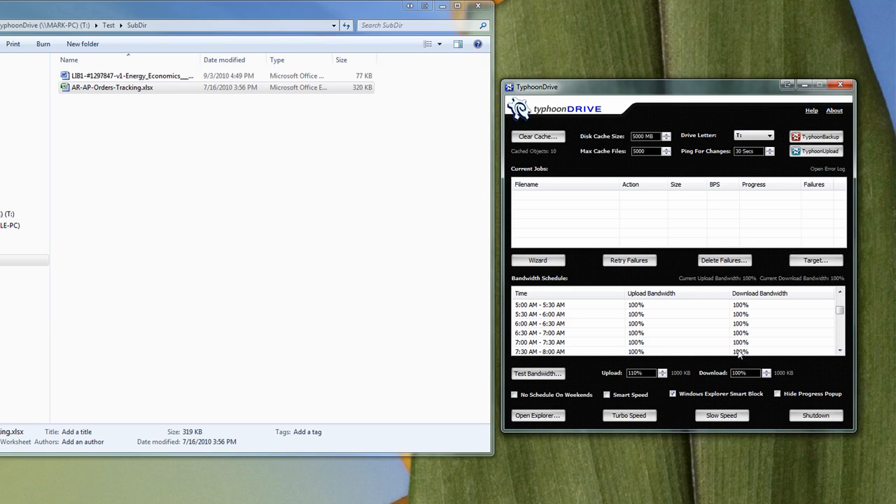
{"action": "left_click", "coordinate": [839, 351]}
{"action": "left_click", "coordinate": [840, 351]}
{"action": "left_click", "coordinate": [523, 343]}
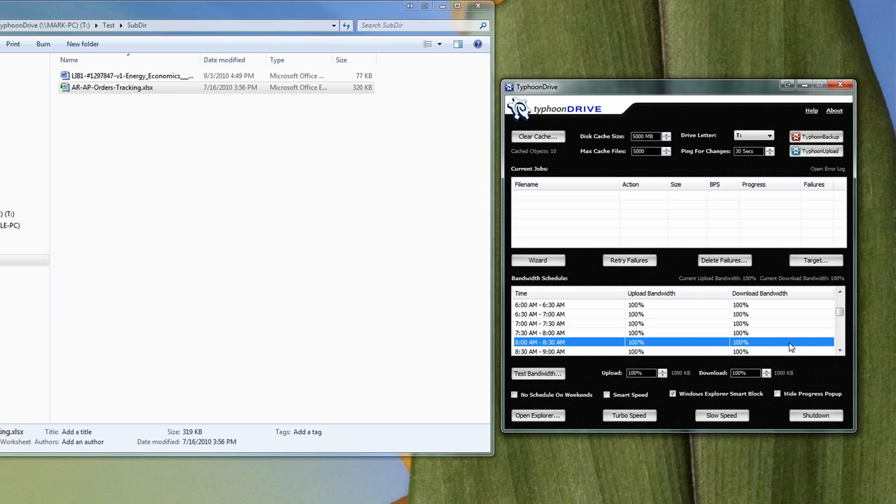
{"action": "left_click", "coordinate": [840, 351]}
{"action": "left_click", "coordinate": [839, 351]}
{"action": "left_click", "coordinate": [840, 351]}
{"action": "left_click", "coordinate": [840, 351]}
{"action": "left_click", "coordinate": [840, 351]}
{"action": "left_click", "coordinate": [840, 351]}
{"action": "left_click", "coordinate": [839, 351]}
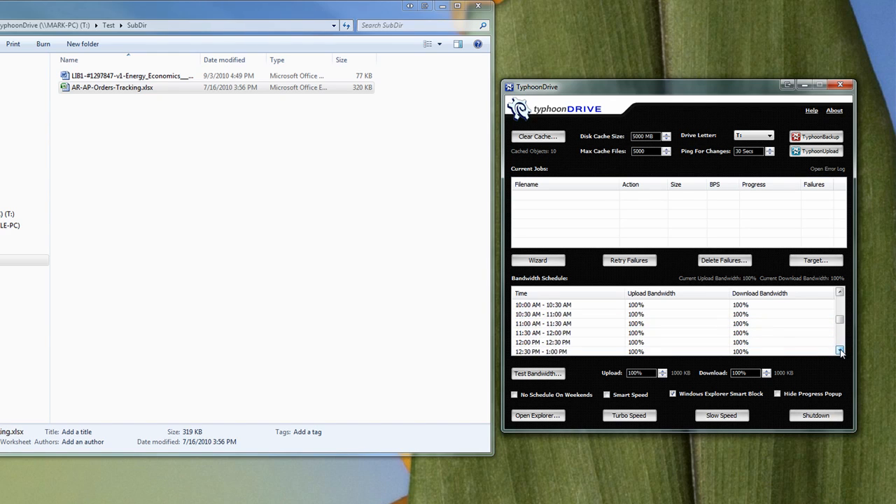
{"action": "left_click", "coordinate": [840, 351]}
{"action": "left_click", "coordinate": [840, 351]}
{"action": "left_click", "coordinate": [840, 351]}
{"action": "left_click", "coordinate": [840, 350]}
{"action": "left_click", "coordinate": [840, 350]}
{"action": "left_click", "coordinate": [840, 351]}
{"action": "left_click", "coordinate": [840, 350]}
{"action": "left_click", "coordinate": [839, 350]}
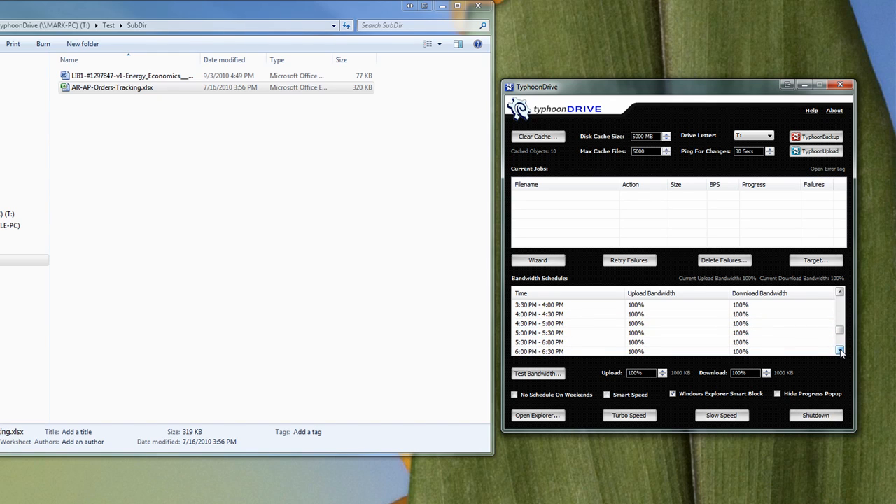
{"action": "left_click", "coordinate": [840, 351]}
{"action": "left_click", "coordinate": [840, 350]}
{"action": "left_click", "coordinate": [530, 335], "text": "shift"}
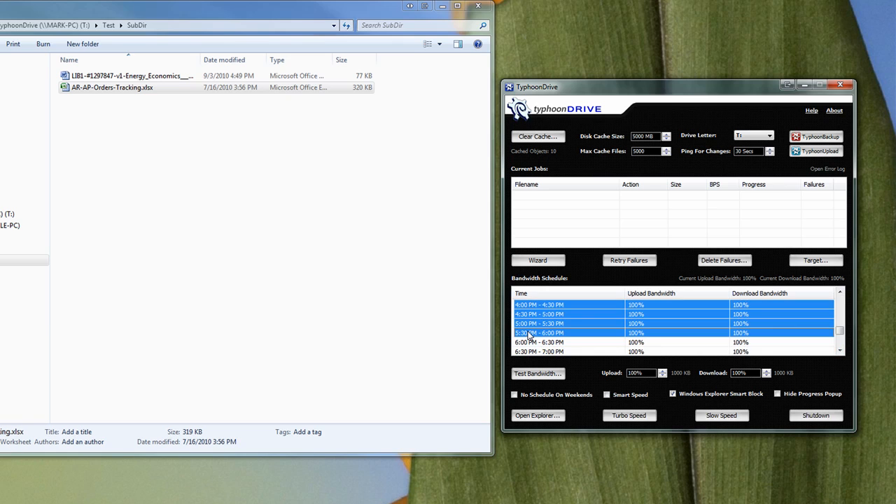
Examine the selected bandwidth schedule range from its first to its last time slot.
{"action": "left_click", "coordinate": [840, 294]}
{"action": "left_click", "coordinate": [840, 294]}
{"action": "left_click", "coordinate": [840, 294]}
{"action": "left_click", "coordinate": [839, 294]}
{"action": "left_click", "coordinate": [839, 294]}
{"action": "left_click", "coordinate": [840, 294]}
{"action": "left_click", "coordinate": [840, 293]}
{"action": "left_click", "coordinate": [840, 294]}
{"action": "left_click", "coordinate": [840, 294]}
{"action": "left_click", "coordinate": [840, 294]}
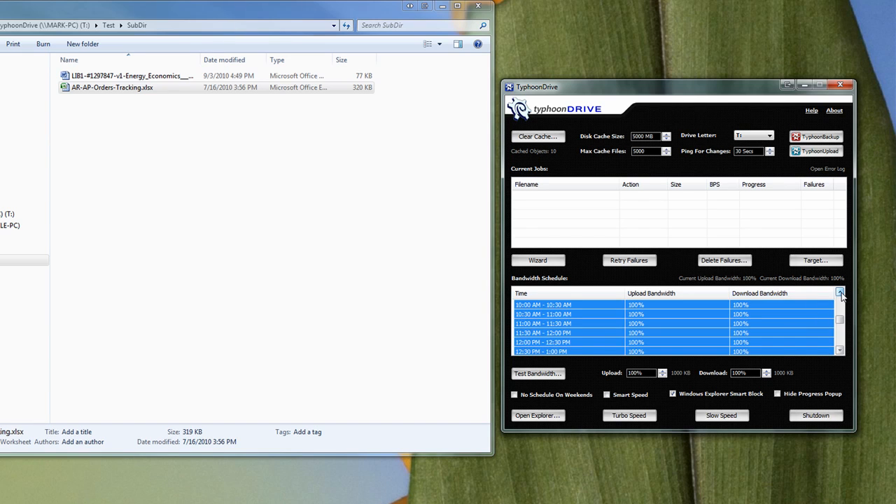
{"action": "left_click", "coordinate": [840, 294]}
{"action": "left_click", "coordinate": [840, 294]}
{"action": "left_click", "coordinate": [840, 294]}
{"action": "left_click", "coordinate": [839, 294]}
{"action": "left_click", "coordinate": [840, 294]}
{"action": "left_click", "coordinate": [840, 294]}
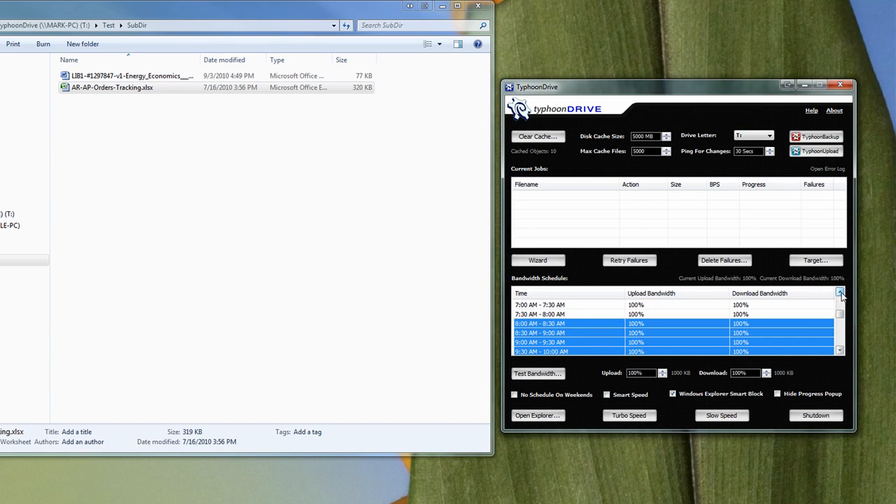
{"action": "left_click", "coordinate": [840, 350]}
{"action": "left_click", "coordinate": [839, 349]}
{"action": "left_click", "coordinate": [839, 350]}
{"action": "left_click", "coordinate": [840, 350]}
{"action": "left_click", "coordinate": [839, 350]}
{"action": "left_click", "coordinate": [840, 350]}
{"action": "left_click", "coordinate": [839, 349]}
{"action": "left_click", "coordinate": [840, 350]}
{"action": "left_click", "coordinate": [840, 350]}
{"action": "left_click", "coordinate": [840, 350]}
{"action": "left_click", "coordinate": [840, 350]}
{"action": "left_click", "coordinate": [839, 350]}
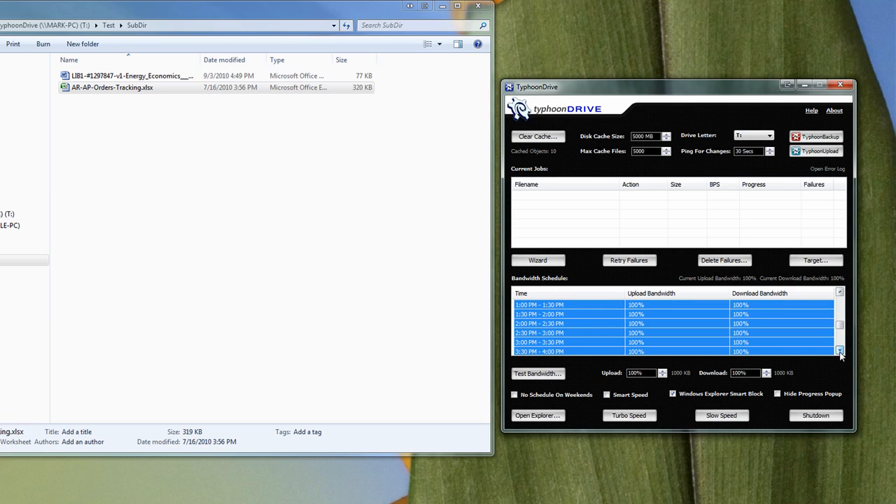
{"action": "left_click", "coordinate": [840, 350]}
{"action": "left_click", "coordinate": [839, 350]}
{"action": "left_click", "coordinate": [840, 349]}
{"action": "left_click", "coordinate": [840, 350]}
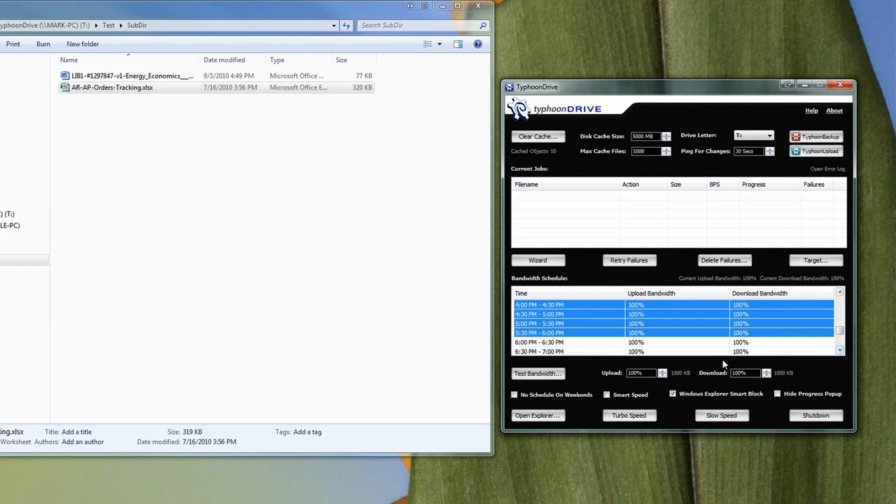
Set both the upload and download bandwidth to 55% for the selected 8:00 AM to 6:00 PM slots.
{"action": "left_click", "coordinate": [662, 376]}
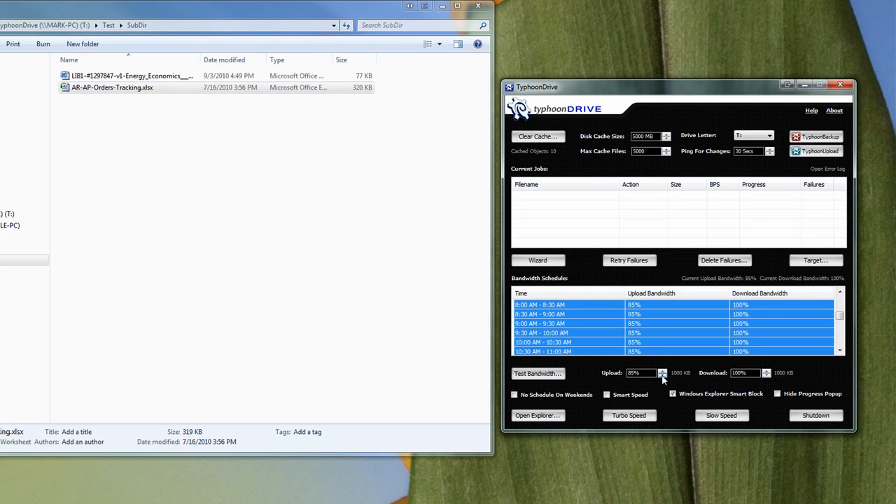
{"action": "left_click", "coordinate": [662, 376]}
{"action": "left_click", "coordinate": [662, 375]}
{"action": "left_click", "coordinate": [662, 376]}
{"action": "left_click", "coordinate": [662, 376]}
{"action": "left_click", "coordinate": [662, 376]}
{"action": "left_click", "coordinate": [767, 377]}
{"action": "left_click", "coordinate": [767, 375]}
{"action": "left_click", "coordinate": [767, 375]}
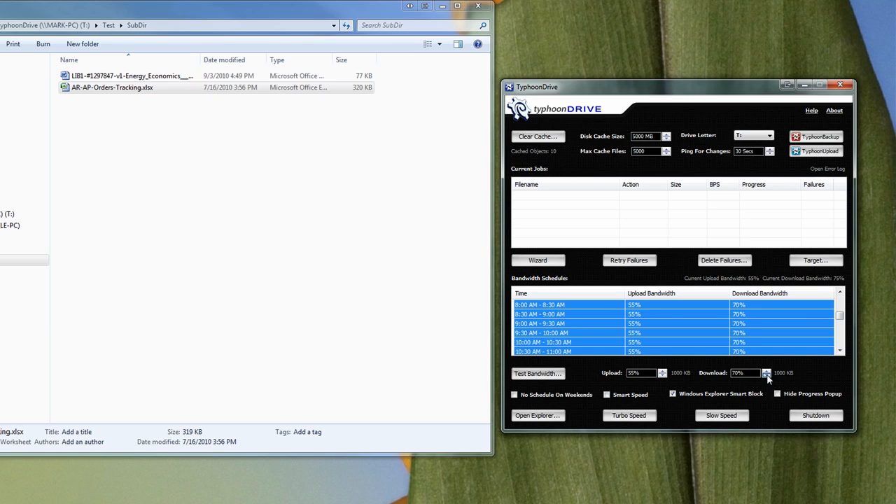
{"action": "left_click", "coordinate": [767, 375]}
{"action": "left_click", "coordinate": [767, 375]}
{"action": "left_click", "coordinate": [767, 375]}
Review the bandwidth schedule from its midnight slots down to the selected morning slots.
{"action": "mouse_move", "coordinate": [839, 317]}
{"action": "left_mouse_down"}
{"action": "mouse_move", "coordinate": [840, 301]}
{"action": "mouse_move", "coordinate": [840, 350]}
{"action": "mouse_move", "coordinate": [839, 301]}
{"action": "left_mouse_up"}
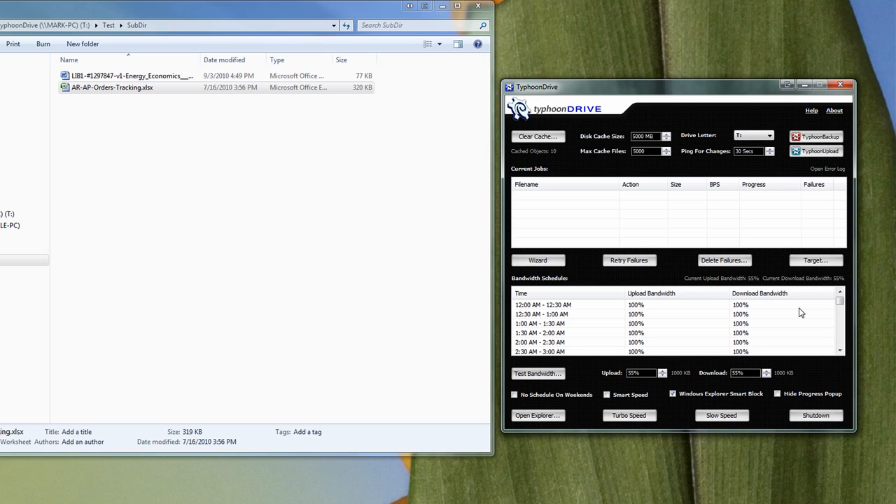
{"action": "left_click", "coordinate": [840, 351]}
{"action": "scroll", "coordinate": [840, 350], "scroll_direction": "down", "scroll_amount": 6}
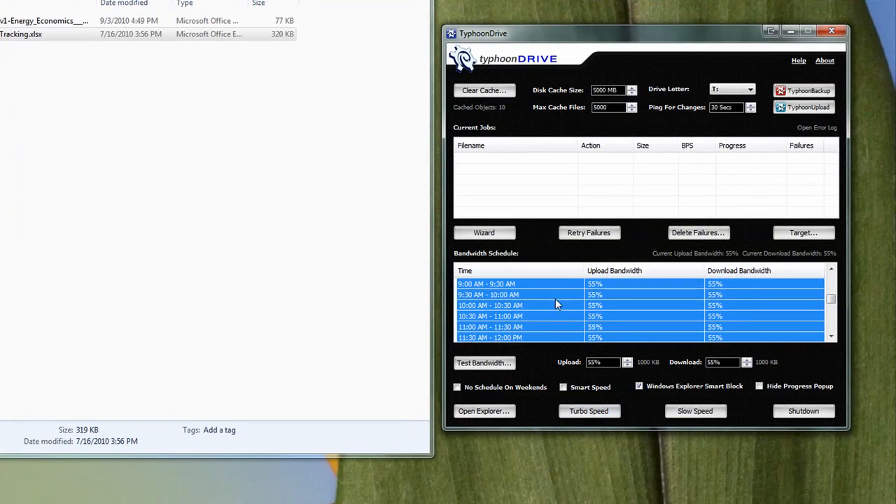
{"action": "left_click", "coordinate": [553, 209]}
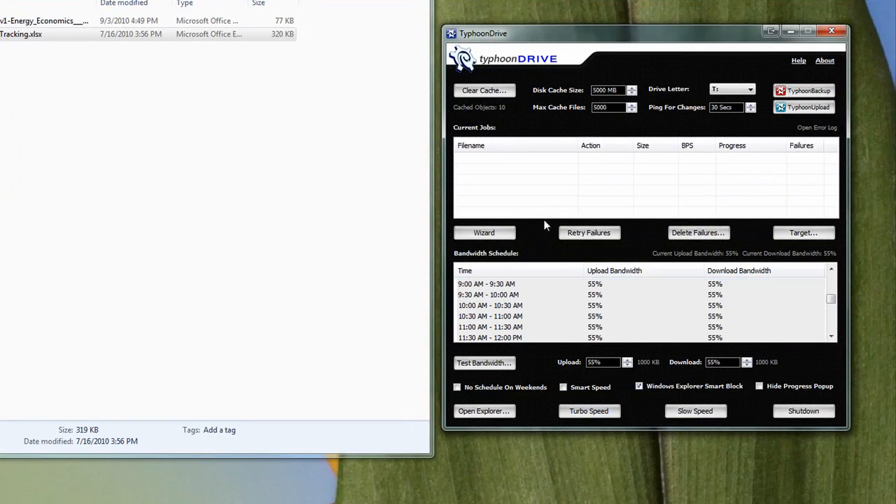
Run the bandwidth test and apply the best connection type based on its results.
{"action": "left_click", "coordinate": [481, 364]}
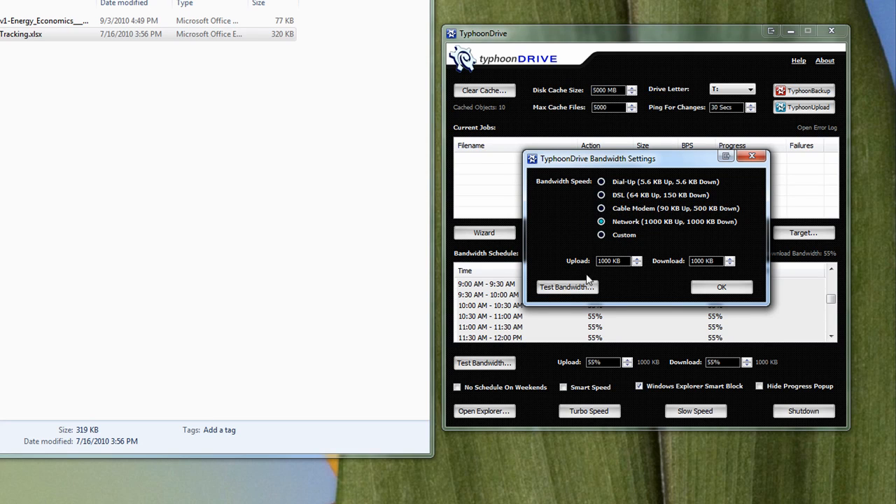
{"action": "left_click", "coordinate": [558, 288]}
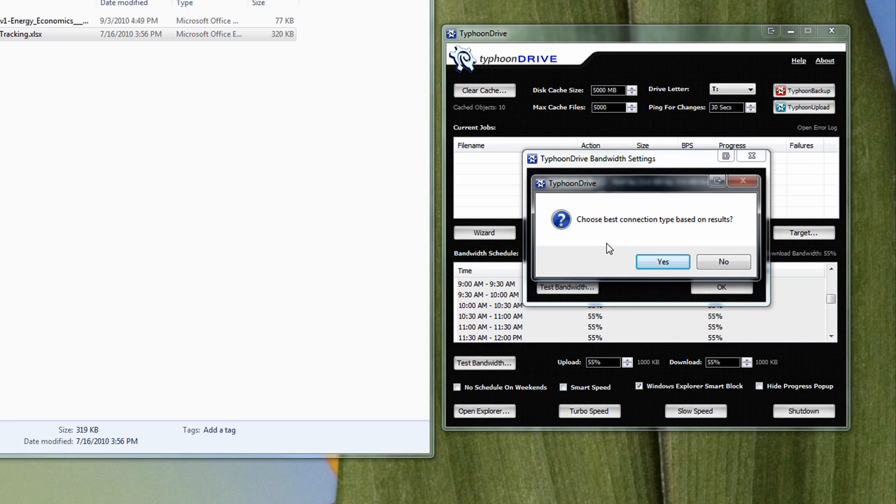
{"action": "left_click", "coordinate": [665, 261]}
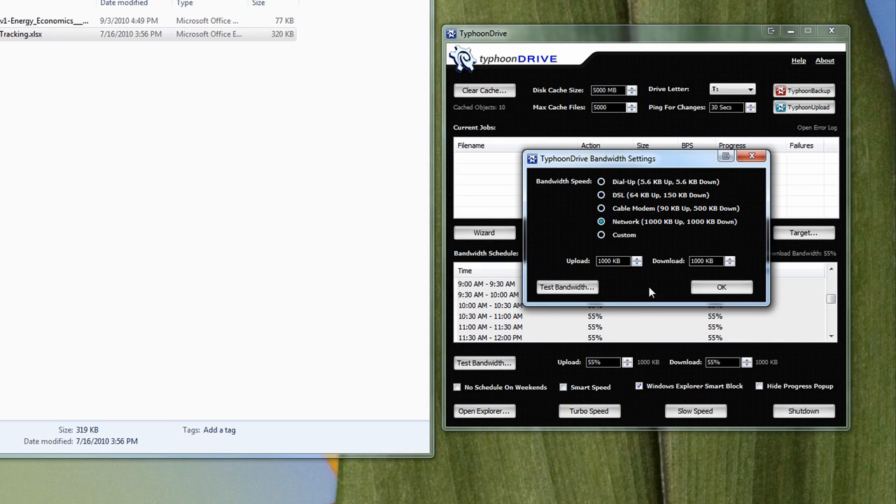
{"action": "left_click", "coordinate": [722, 289]}
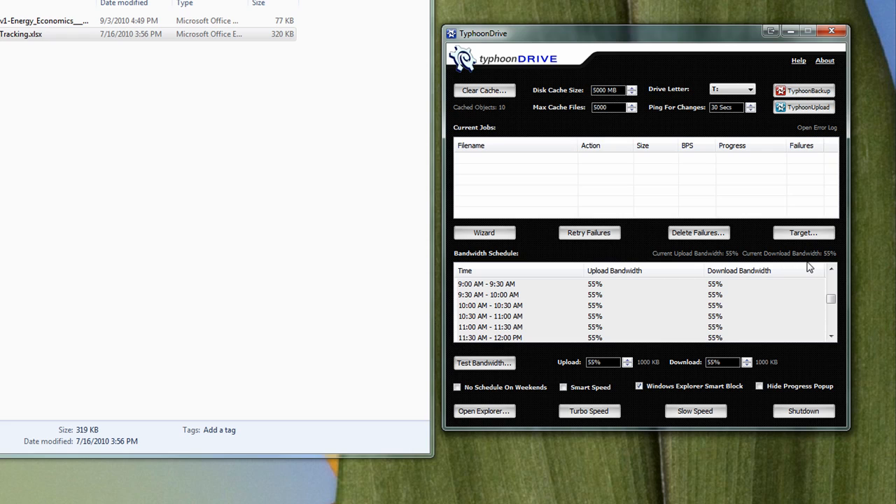
Set the upload bandwidth to 100% for all schedule slots from 8:00 AM to 6:00 PM.
{"action": "left_click_drag", "start_coordinate": [832, 305], "coordinate": [831, 297]}
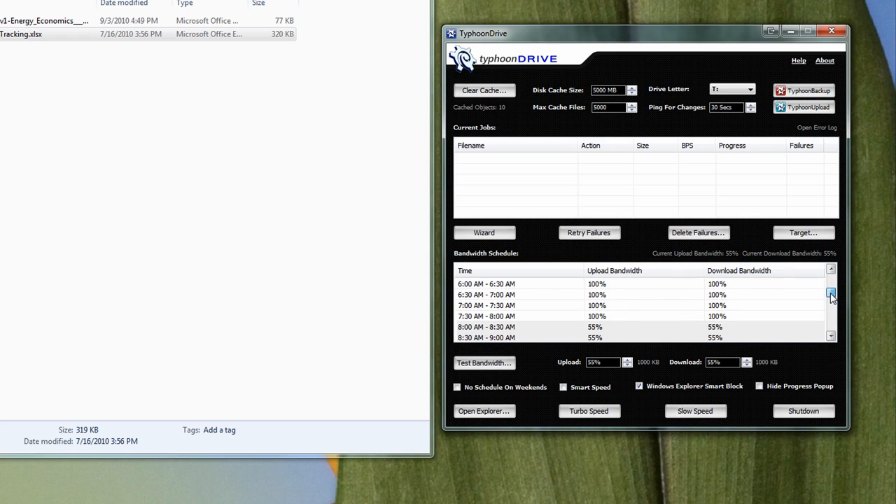
{"action": "left_click", "coordinate": [594, 326]}
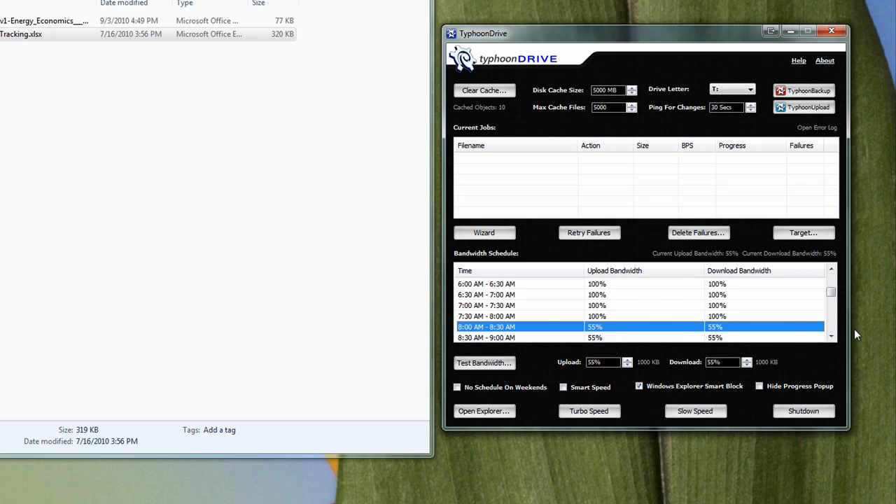
{"action": "left_click", "coordinate": [830, 337]}
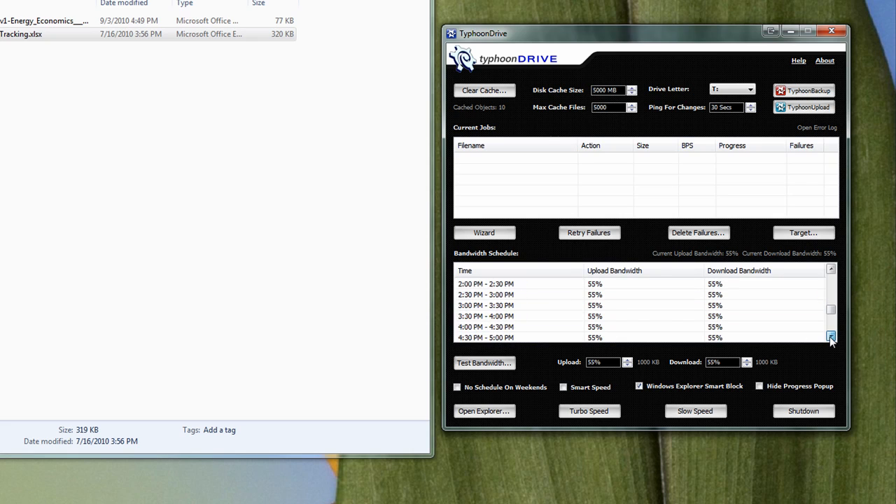
{"action": "left_click_drag", "start_coordinate": [830, 336], "coordinate": [830, 336]}
{"action": "left_click", "coordinate": [831, 269]}
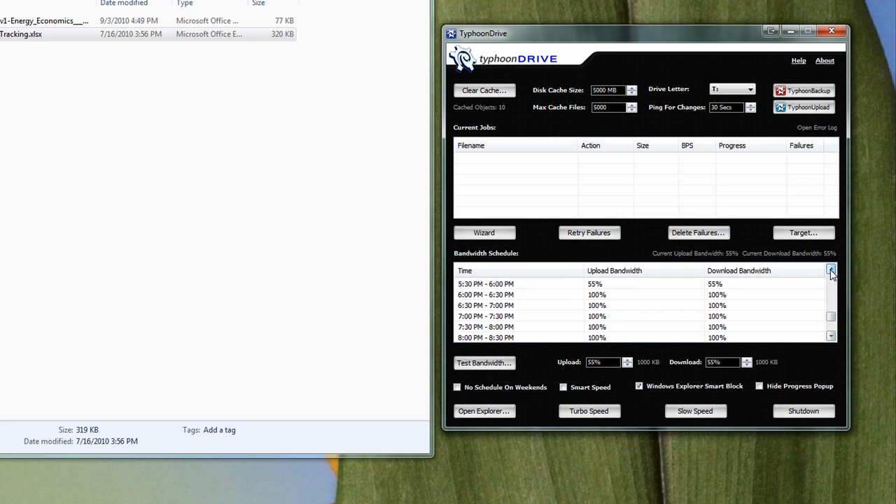
{"action": "left_click", "coordinate": [830, 269]}
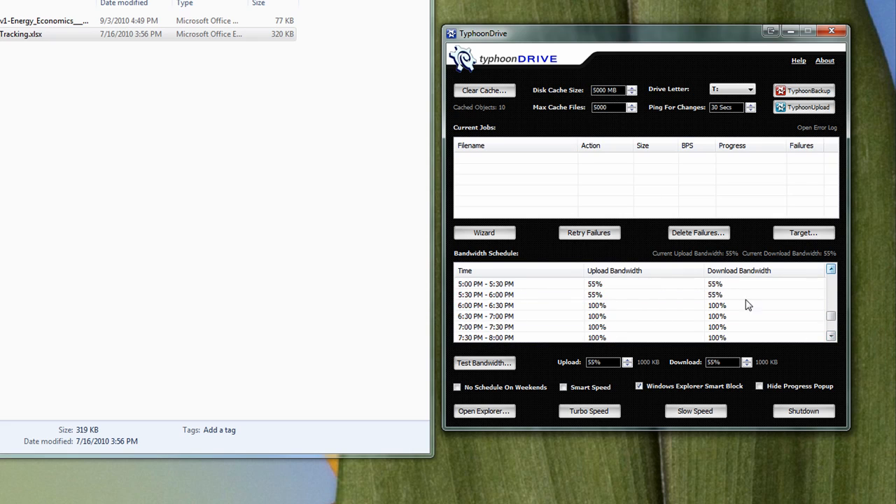
{"action": "left_click", "coordinate": [590, 295], "text": "shift"}
{"action": "left_click", "coordinate": [627, 359]}
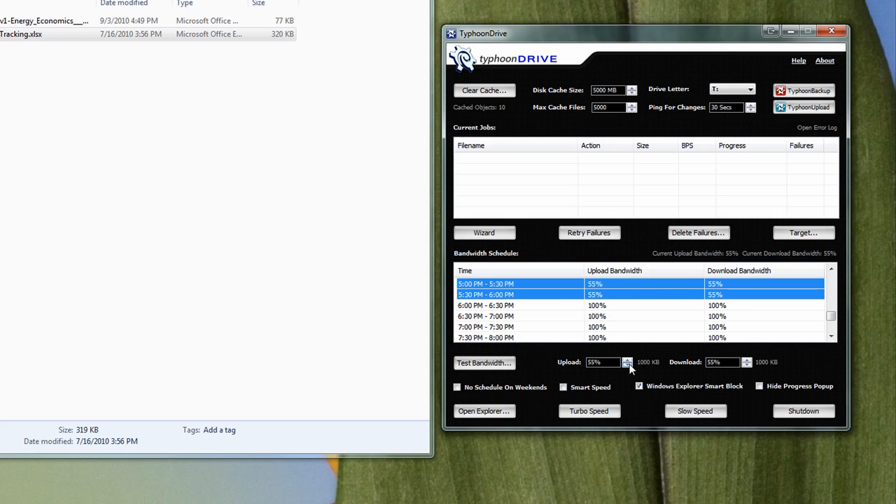
{"action": "left_click", "coordinate": [627, 362]}
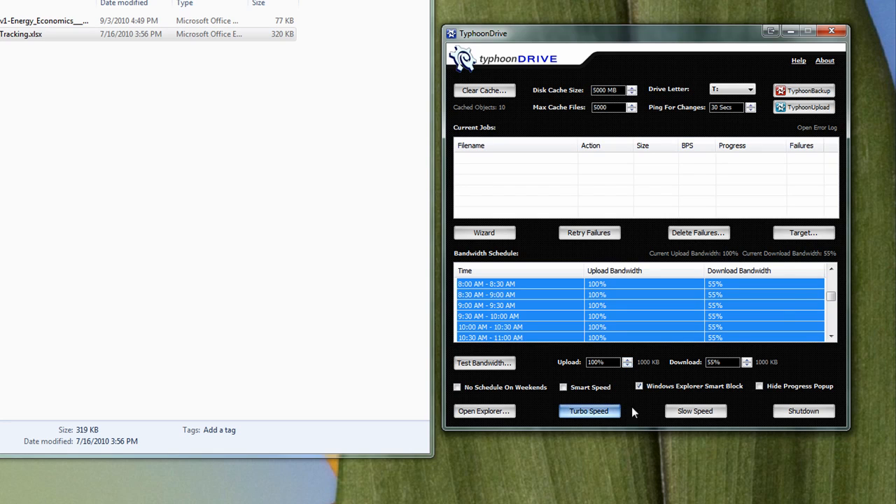
{"action": "left_click", "coordinate": [625, 201]}
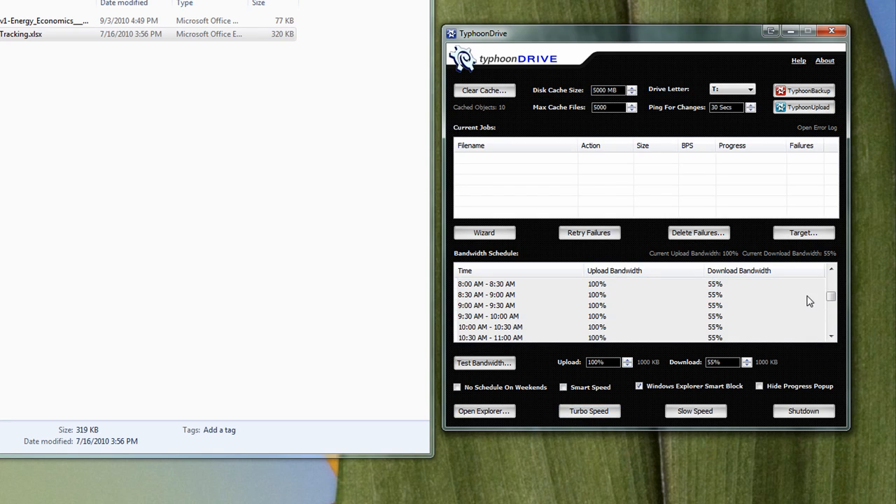
Set the download bandwidth to 100% for all schedule slots from 8:00 AM to 6:00 PM.
{"action": "left_click_drag", "start_coordinate": [831, 296], "coordinate": [832, 280]}
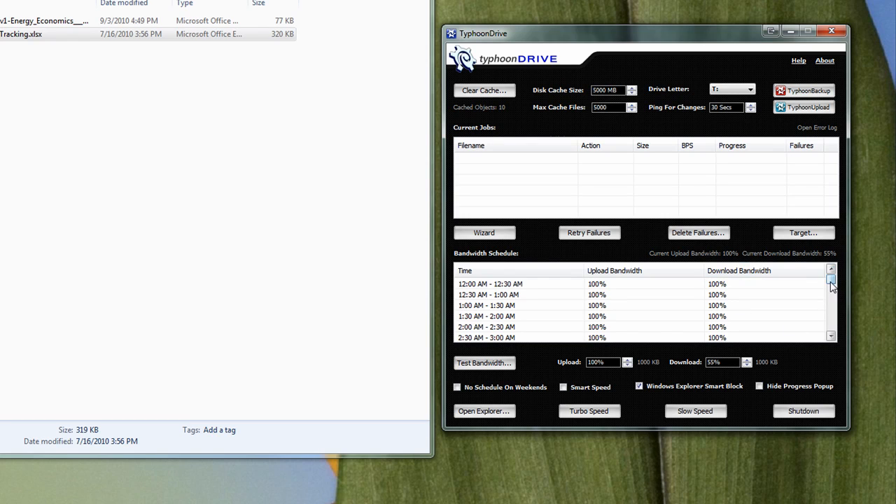
{"action": "left_click_drag", "start_coordinate": [831, 280], "coordinate": [831, 301]}
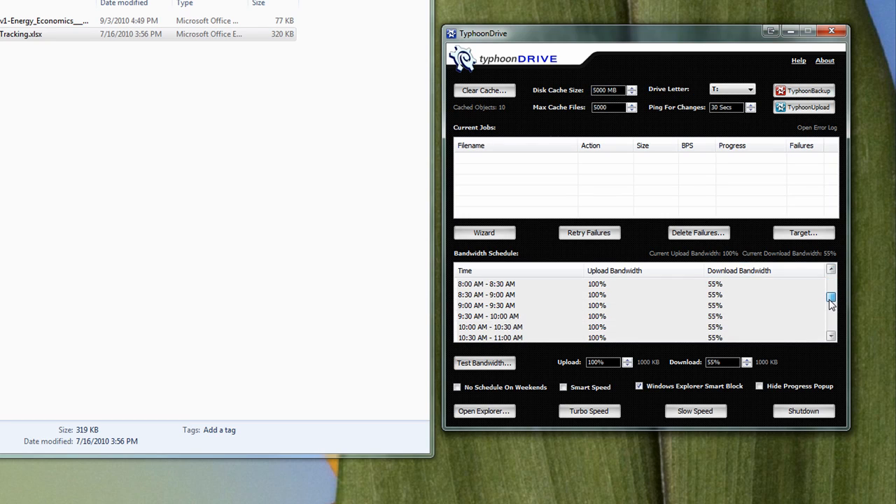
{"action": "left_click", "coordinate": [717, 285]}
{"action": "left_click", "coordinate": [831, 271]}
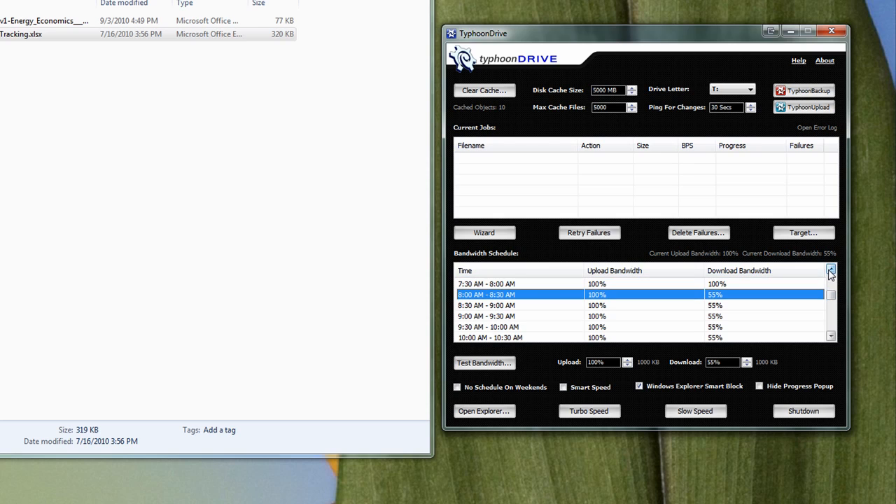
{"action": "left_click", "coordinate": [831, 337]}
{"action": "left_click_drag", "start_coordinate": [830, 336], "coordinate": [831, 337]}
{"action": "left_click", "coordinate": [718, 317], "text": "shift"}
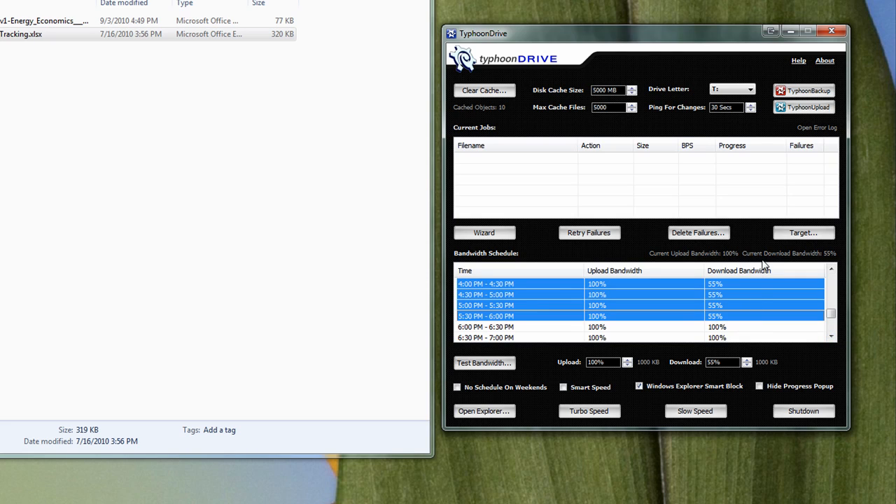
{"action": "left_click", "coordinate": [747, 362]}
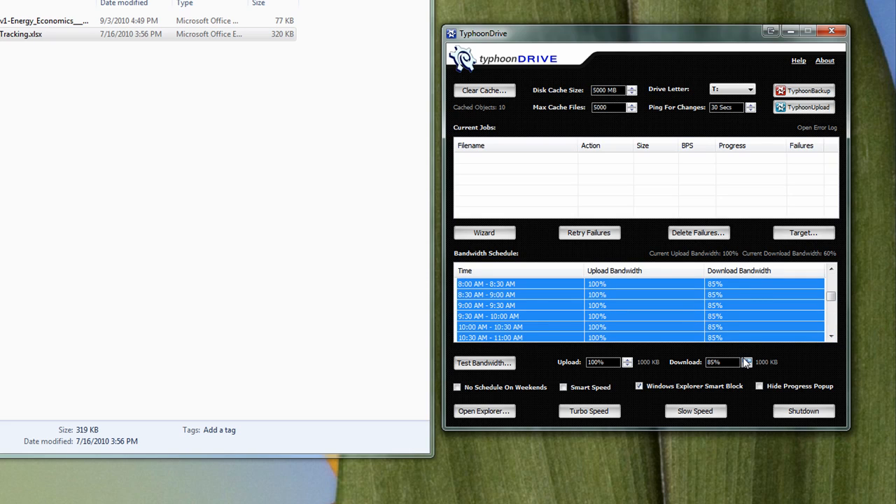
{"action": "left_click", "coordinate": [624, 175]}
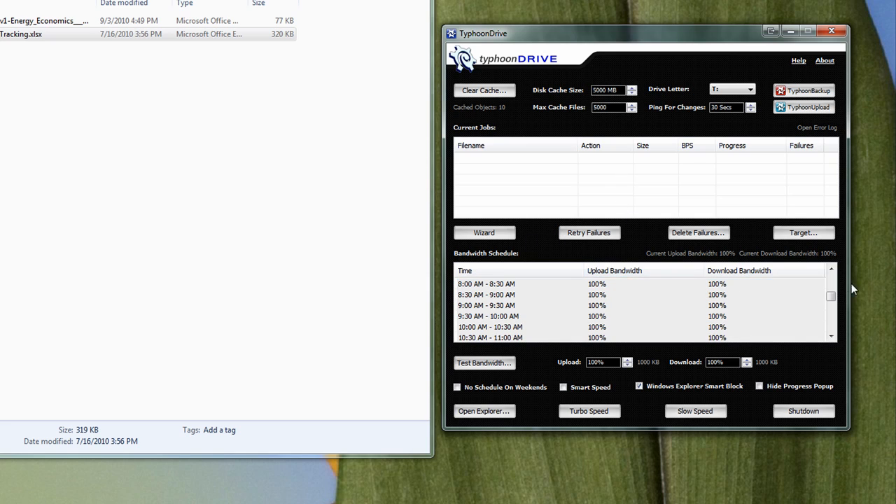
Apply Slow Speed to the current bandwidth, followed by Turbo Speed.
{"action": "left_click_drag", "start_coordinate": [831, 298], "coordinate": [830, 279]}
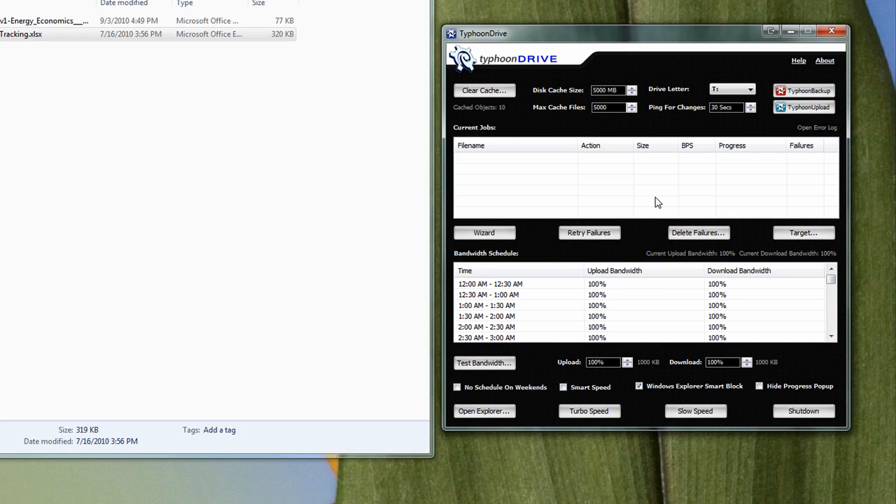
{"action": "left_click", "coordinate": [696, 413]}
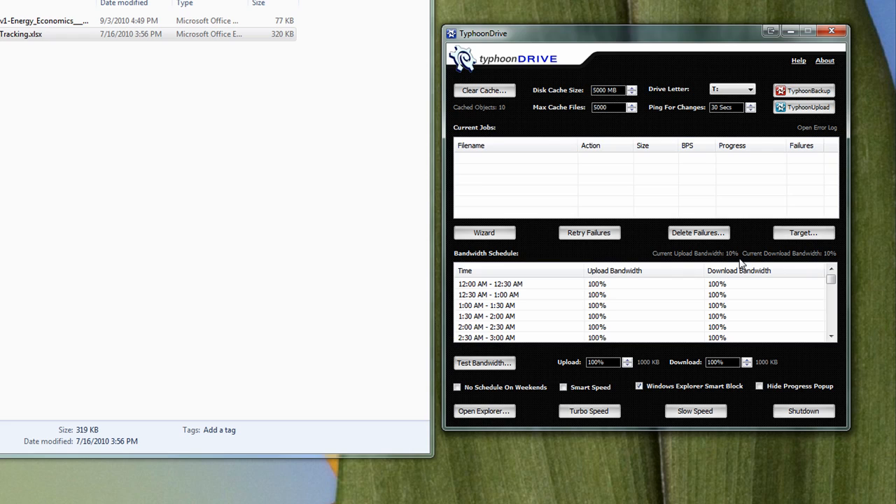
{"action": "left_click", "coordinate": [592, 410]}
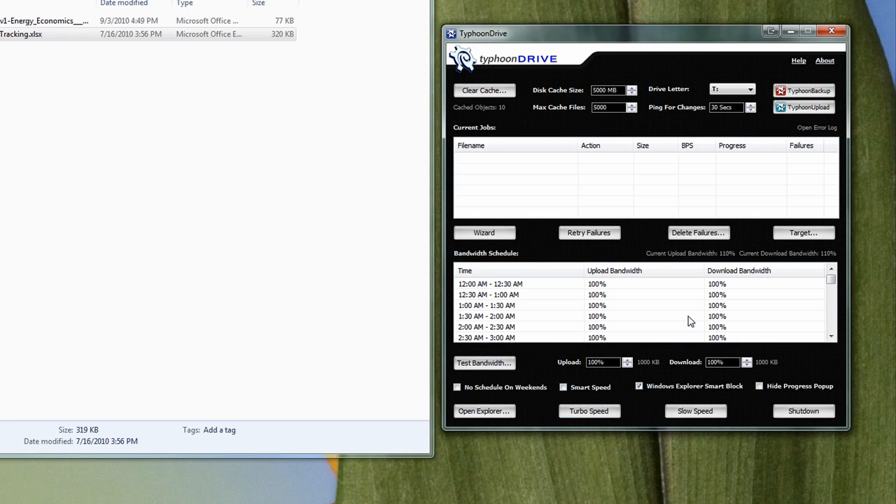